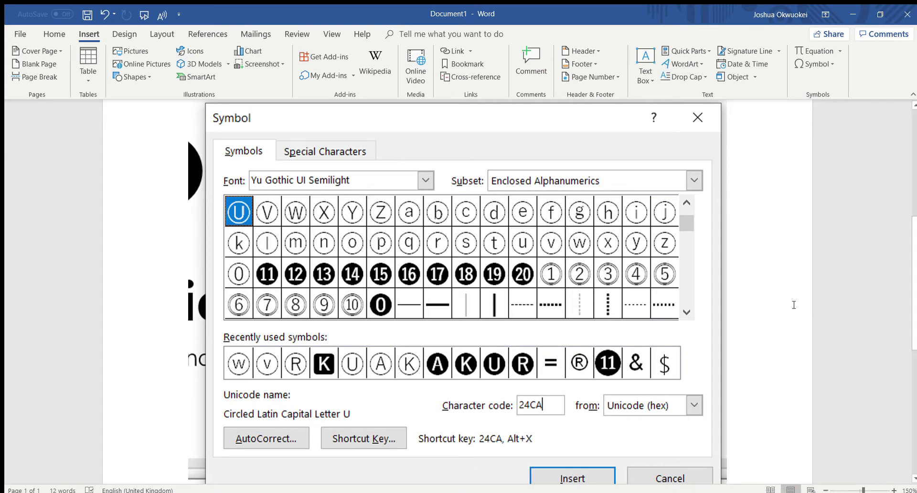
# Scroll up to the top of the page showing the circled RUKA letters and notes.
pyautogui.scroll(1, 783, 167)
pyautogui.scroll(1, 779, 172)
pyautogui.scroll(3, 769, 179)
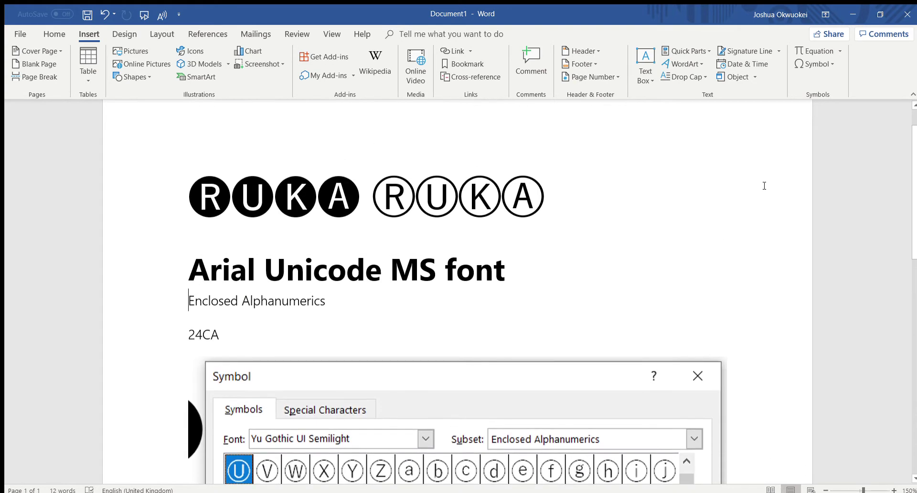
pyautogui.scroll(2, 760, 183)
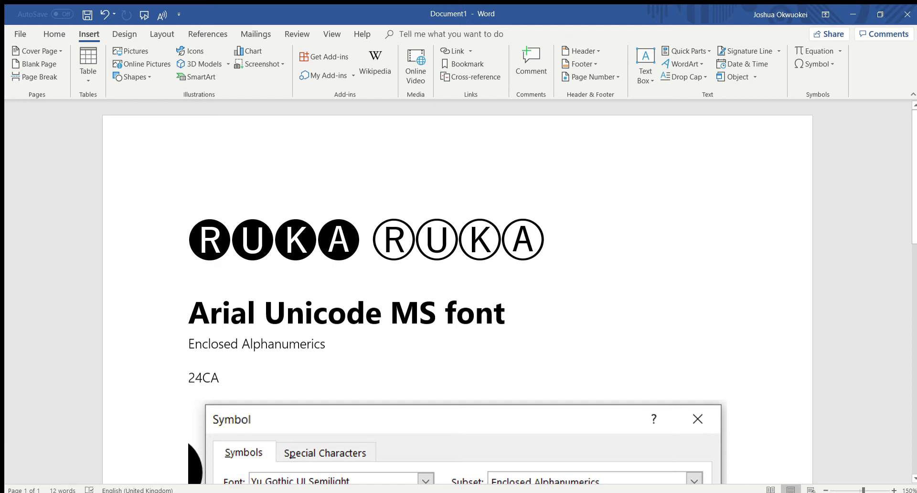
pyautogui.moveTo(190, 239); pyautogui.dragTo(481, 245)
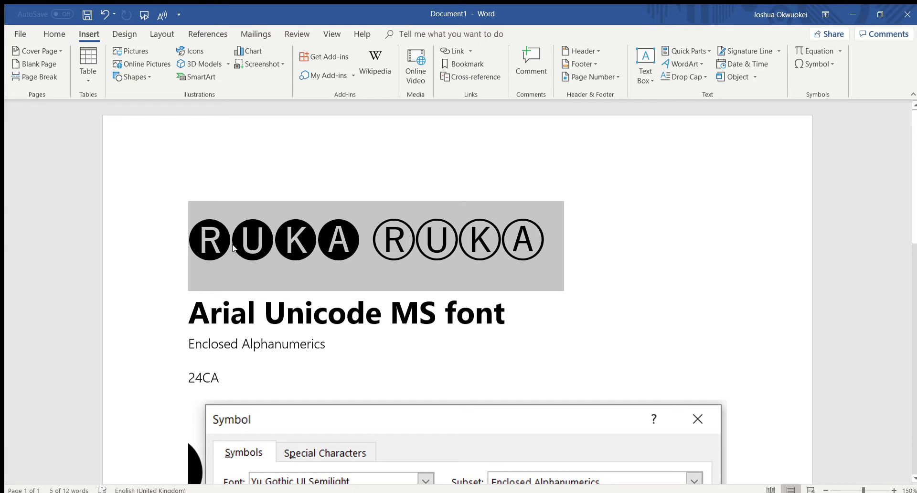
pyautogui.click(212, 229)
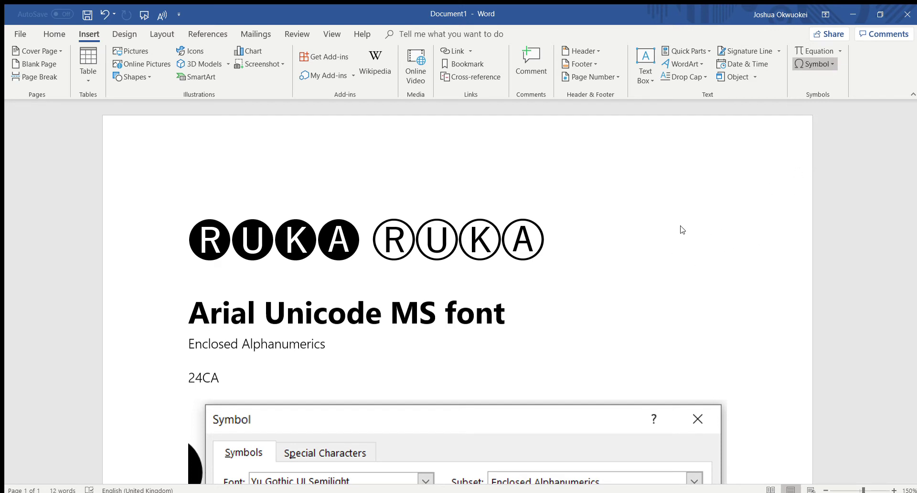
pyautogui.scroll(-1, 681, 232)
pyautogui.scroll(-2, 682, 232)
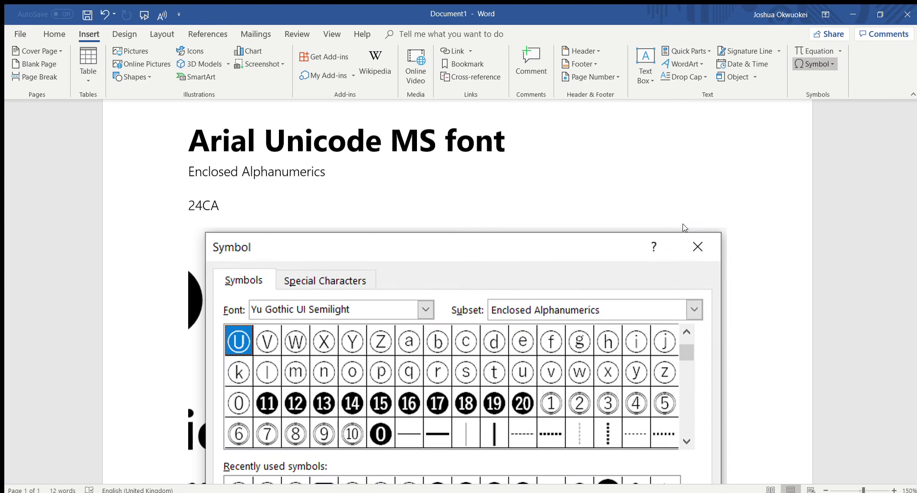
pyautogui.scroll(-1, 685, 230)
pyautogui.scroll(-2, 687, 230)
pyautogui.scroll(1, 687, 230)
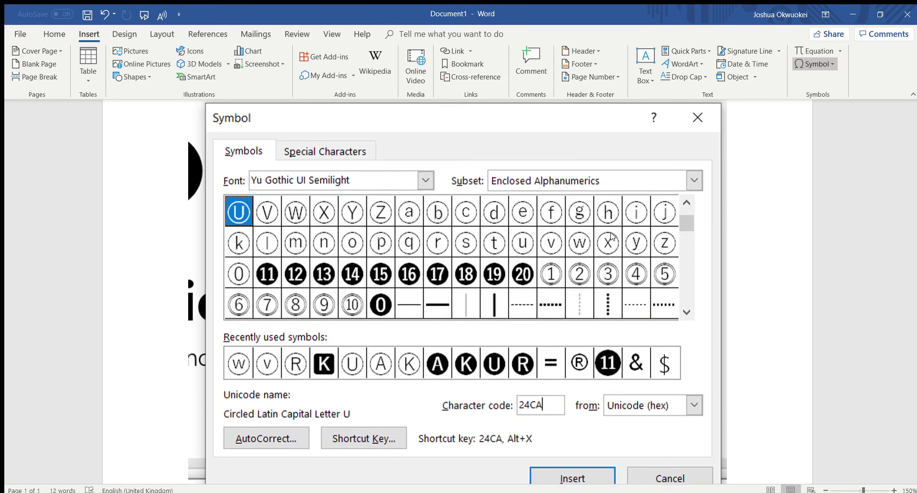
pyautogui.scroll(1, 610, 239)
pyautogui.scroll(1, 610, 239)
pyautogui.scroll(1, 611, 239)
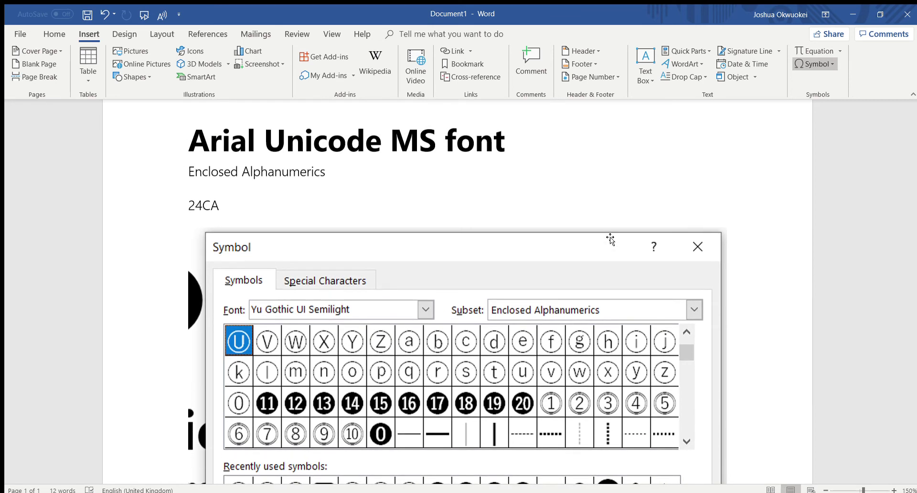
pyautogui.scroll(2, 611, 238)
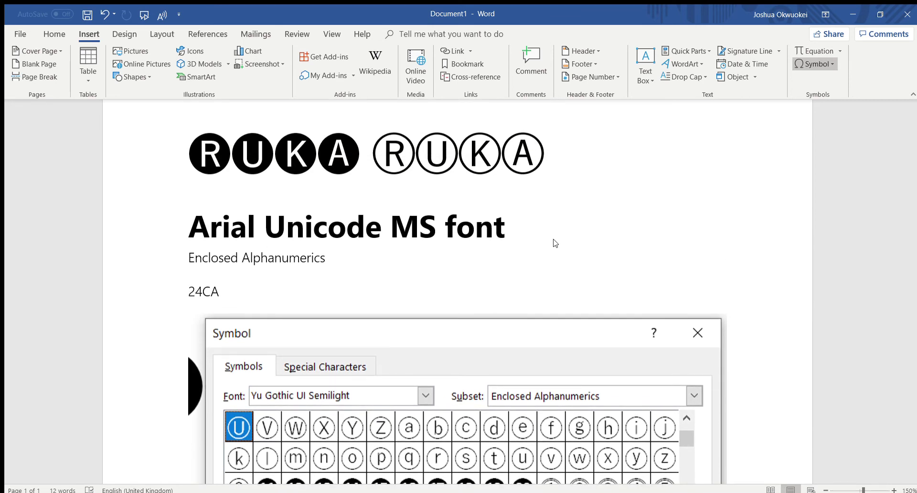
pyautogui.scroll(-1, 545, 244)
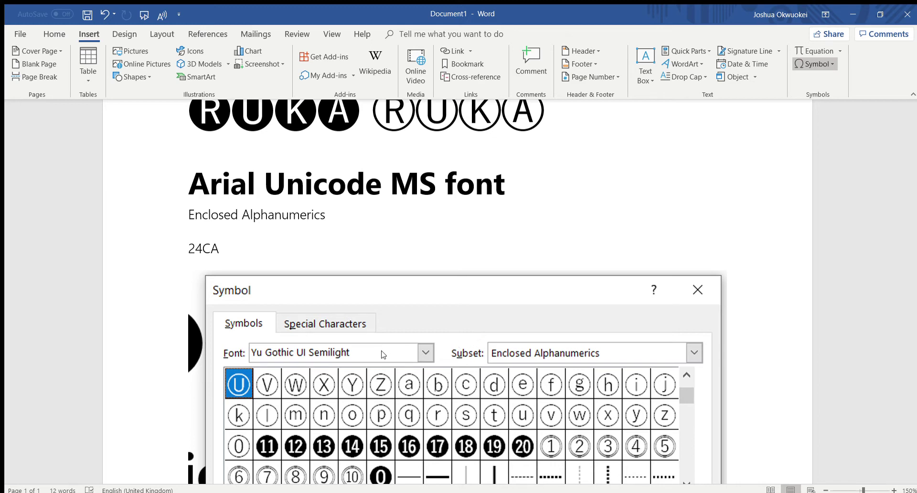
pyautogui.scroll(1, 353, 229)
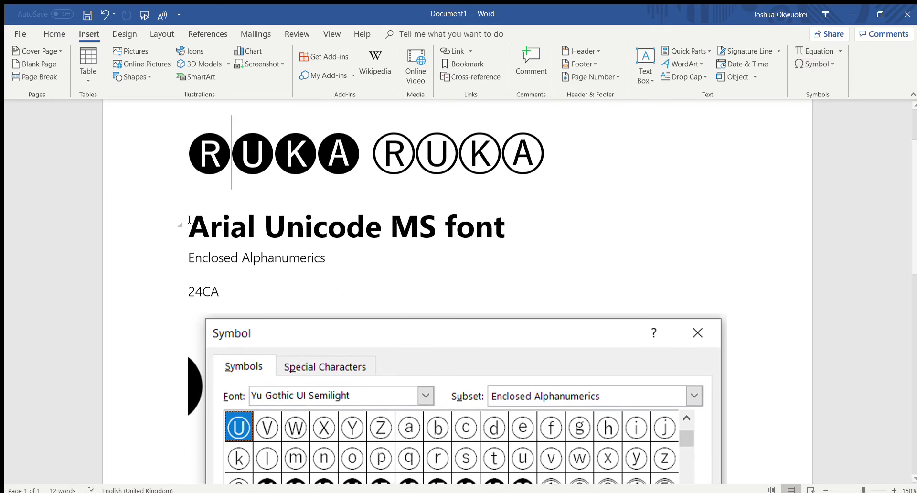
# Select the 'Arial Unicode MS font' heading text.
pyautogui.moveTo(287, 226)
pyautogui.moveTo(189, 226); pyautogui.dragTo(519, 228)
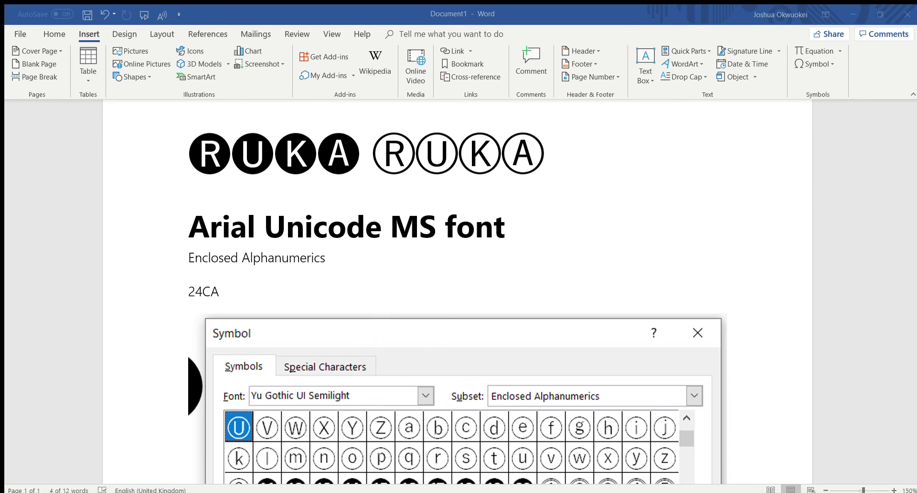
pyautogui.scroll(-3, 400, 314)
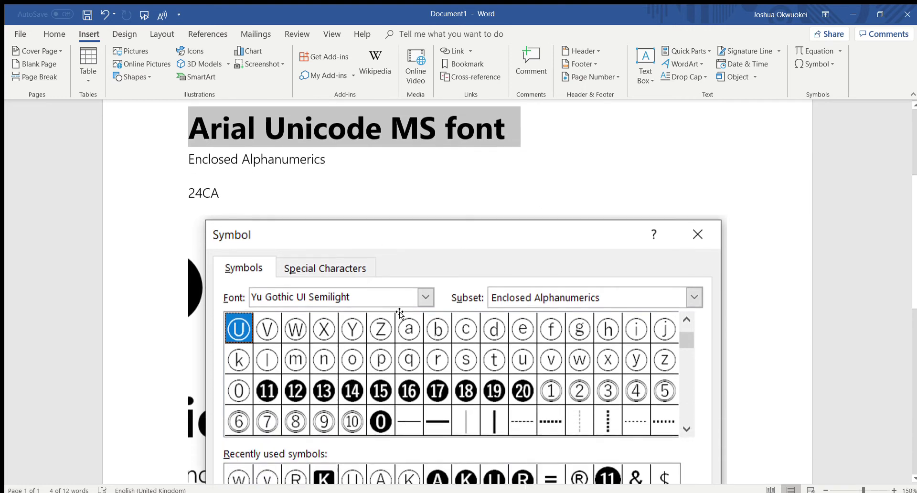
pyautogui.scroll(-2, 400, 314)
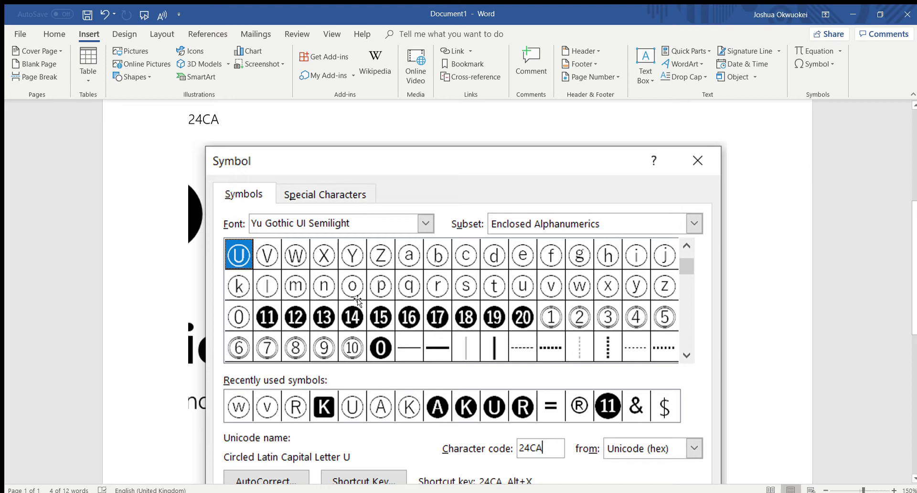
pyautogui.scroll(-1, 356, 284)
pyautogui.scroll(1, 355, 284)
pyautogui.scroll(1, 355, 284)
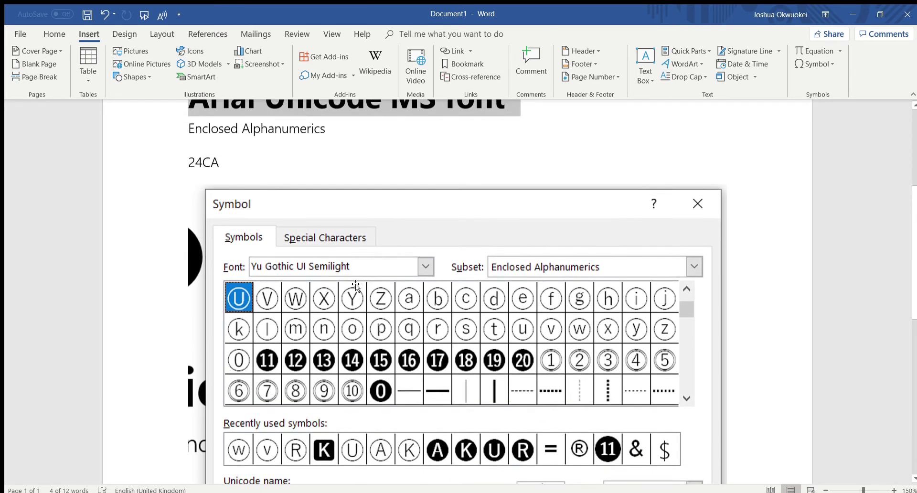
pyautogui.scroll(3, 355, 283)
pyautogui.scroll(2, 355, 284)
pyautogui.scroll(1, 408, 266)
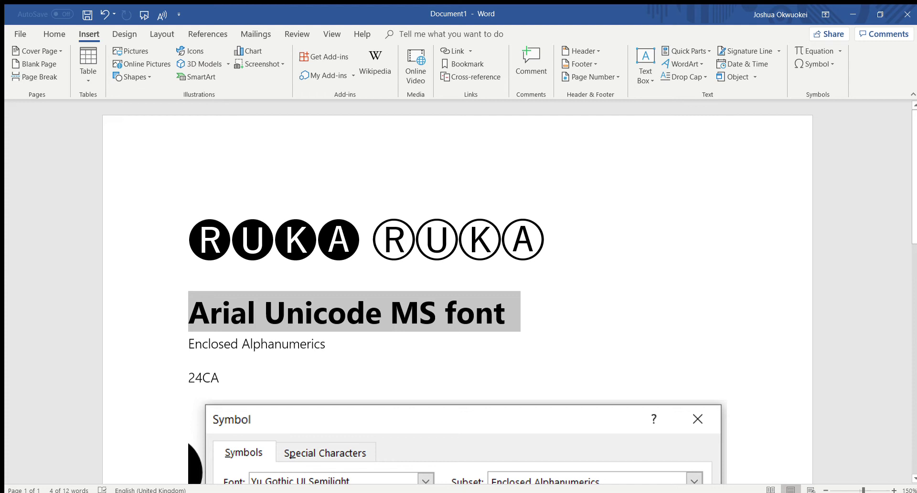
pyautogui.moveTo(189, 277); pyautogui.dragTo(565, 277)
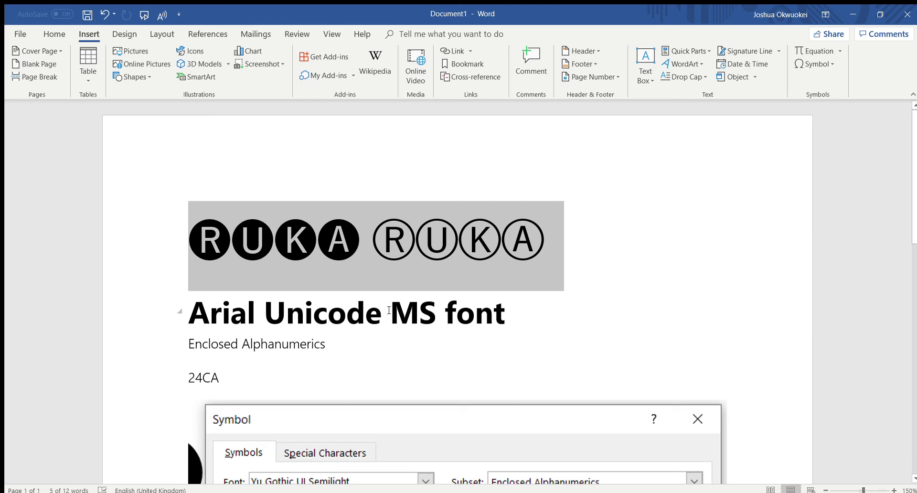
pyautogui.click(456, 313)
pyautogui.scroll(-3, 681, 298)
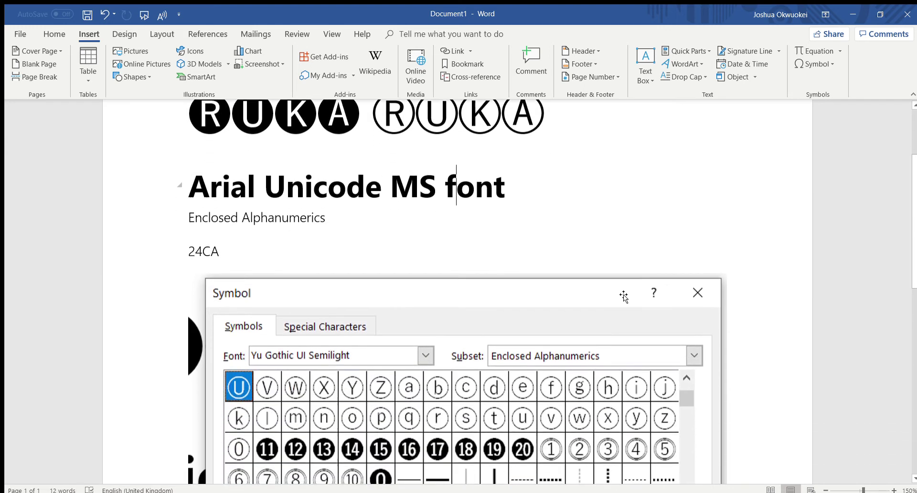
pyautogui.scroll(-2, 623, 294)
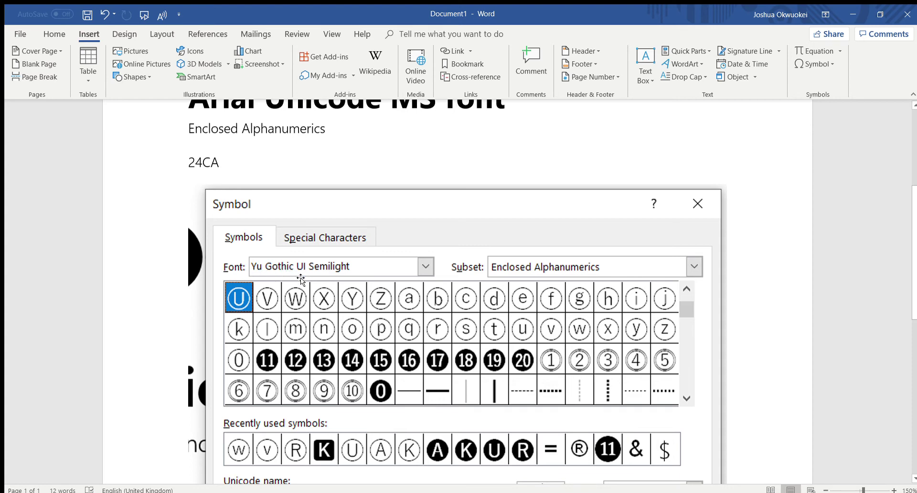
pyautogui.scroll(-2, 357, 285)
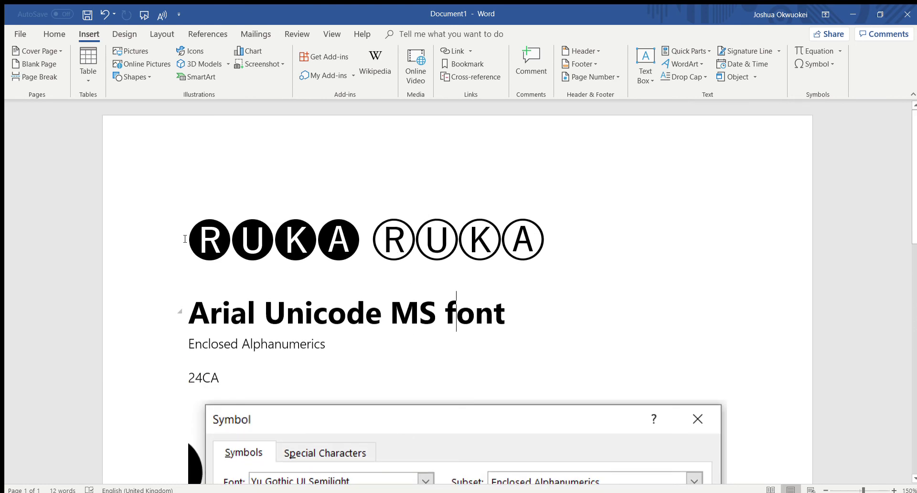
pyautogui.moveTo(188, 248); pyautogui.dragTo(530, 268)
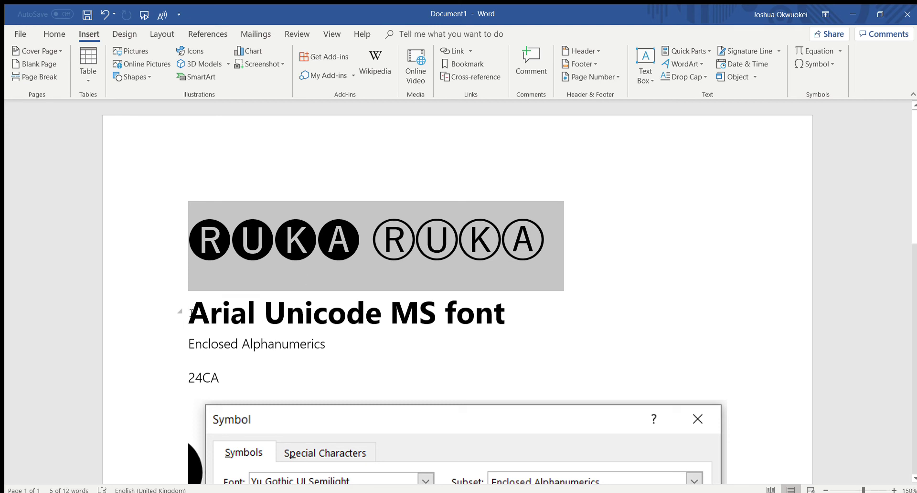
pyautogui.click(190, 313)
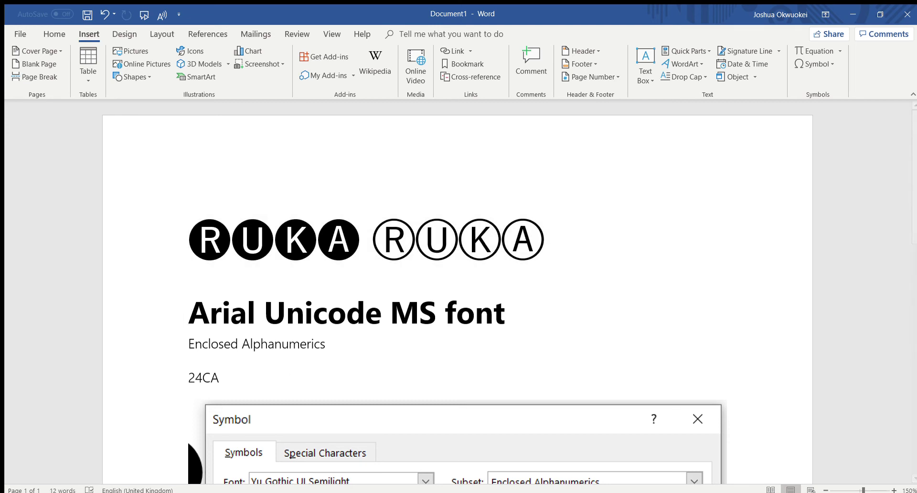